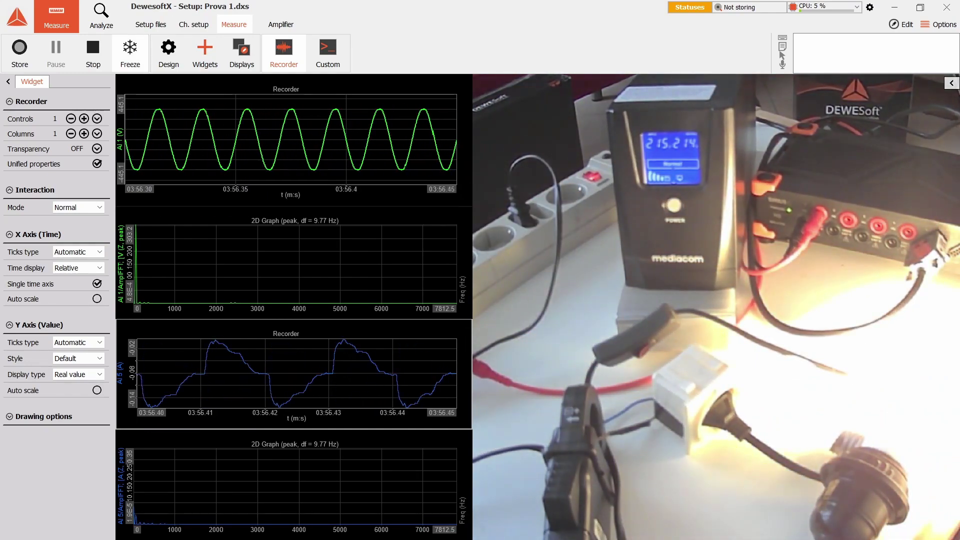
Step: Freeze the waveforms and place cursors on the AI 5 current step, spanning dt ≈ 2.12 ms
left_click(129, 48)
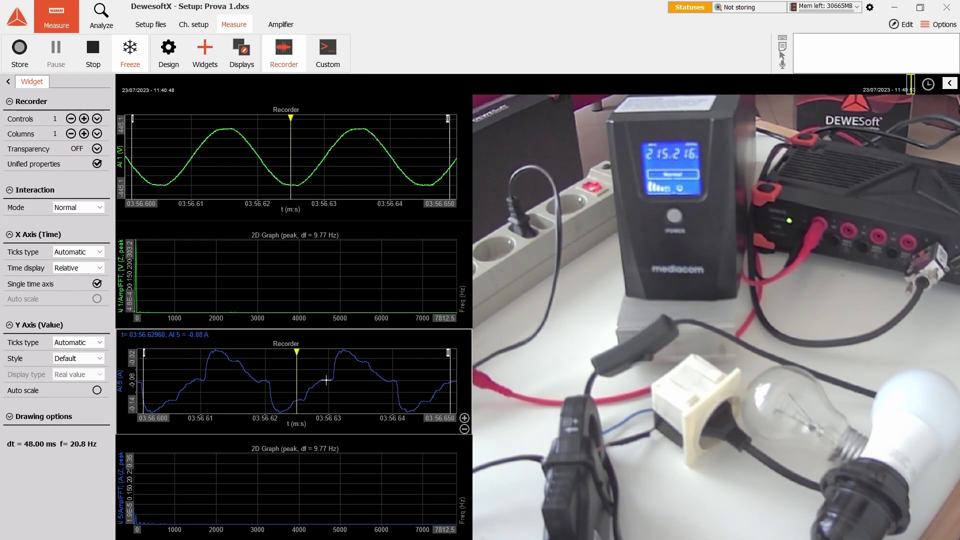
left_click_drag(334, 380, 348, 380)
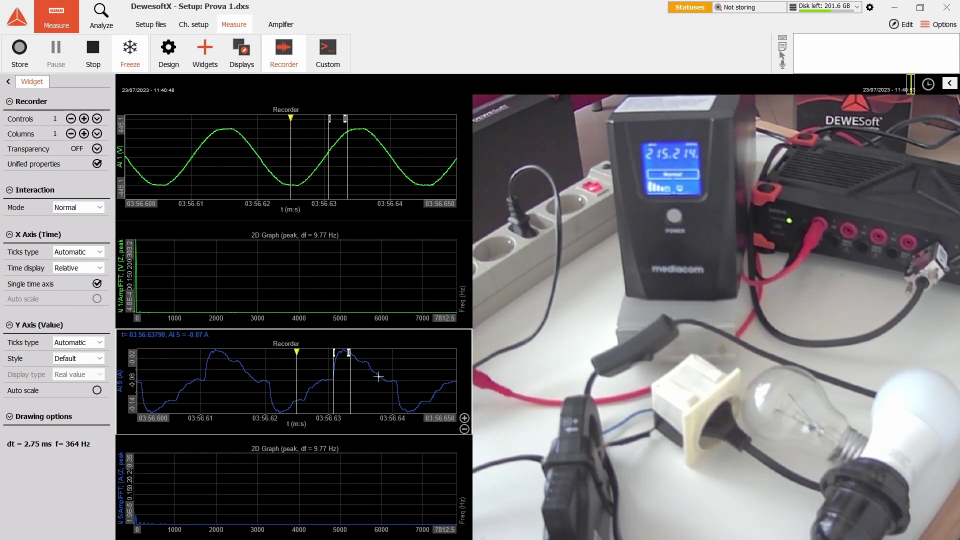
left_click_drag(382, 380, 395, 380)
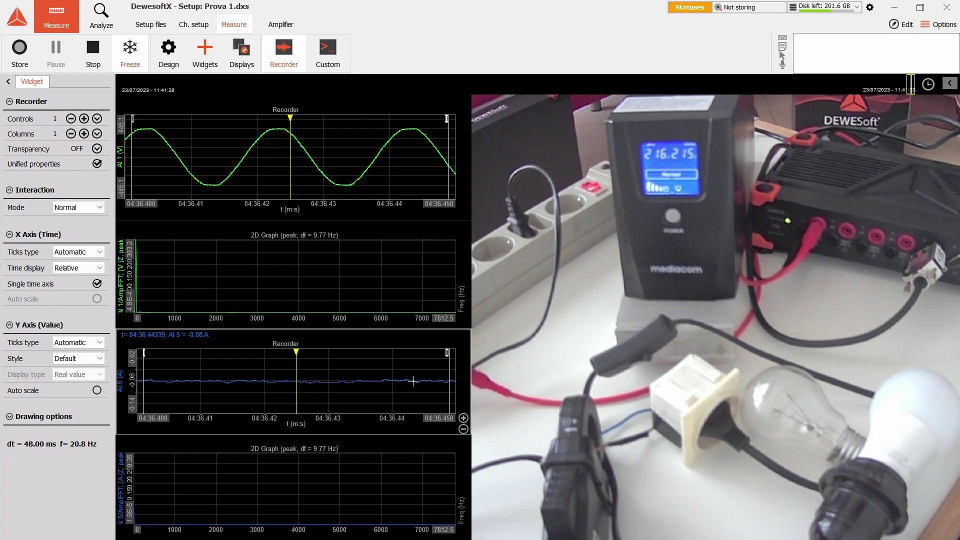
Step: Refreeze, measure a 9.97 ms half-cycle on the AI 5 current trace, then go live
left_click(131, 55)
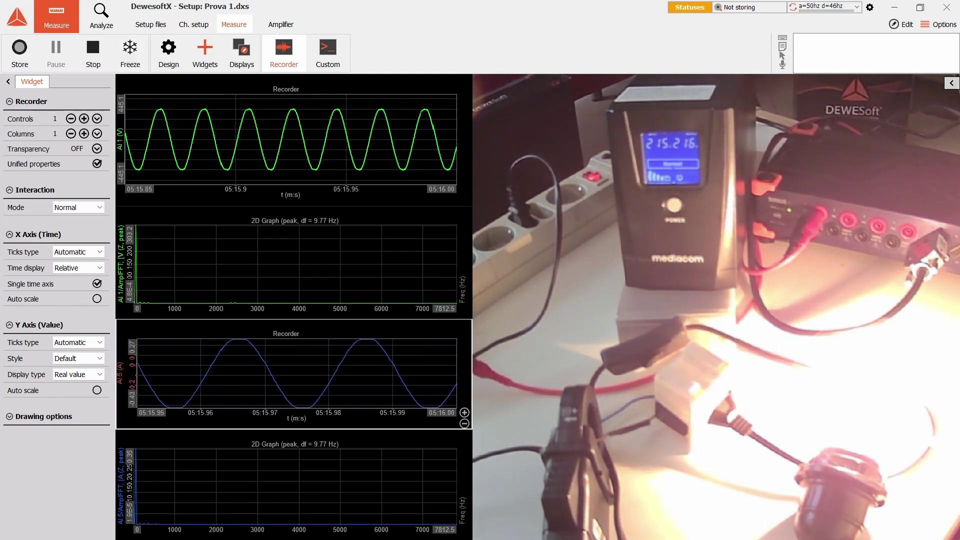
left_click(130, 50)
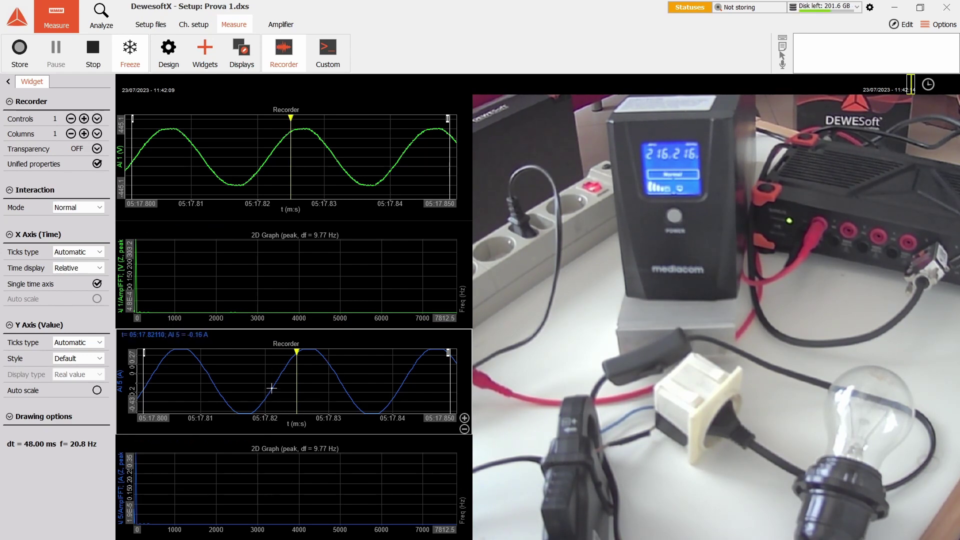
left_click_drag(309, 349, 370, 352)
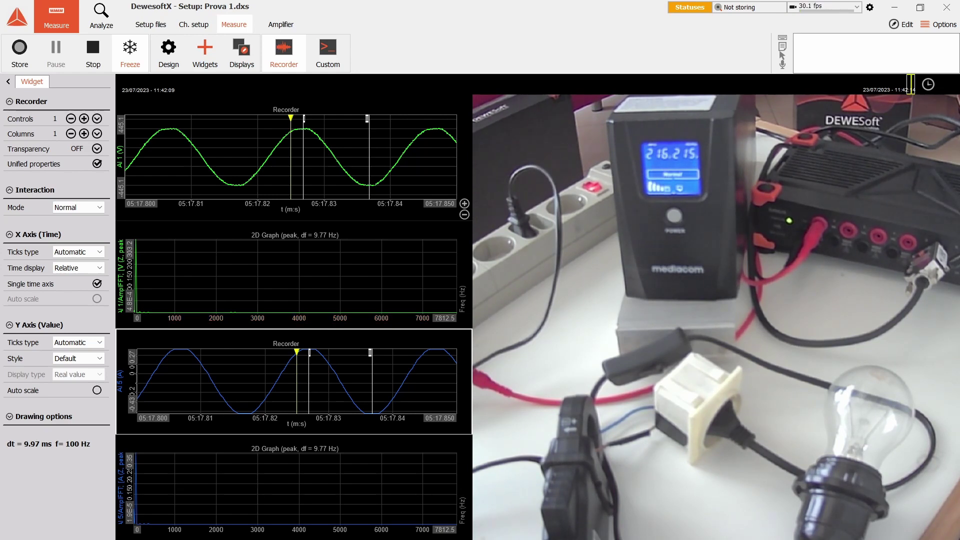
key("space")
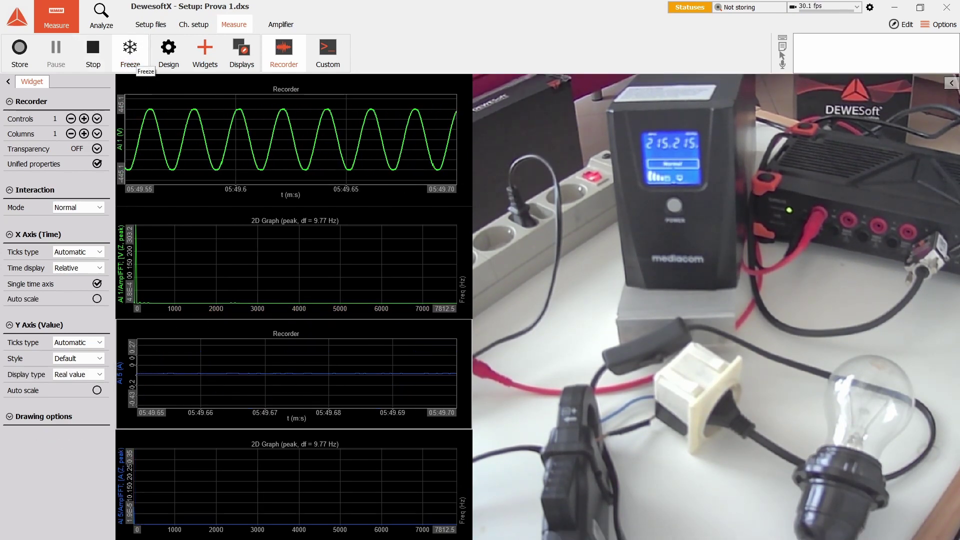
Step: Freeze the chopped UPS voltage, zoom the top Recorder in twofold, then return to live
key("space")
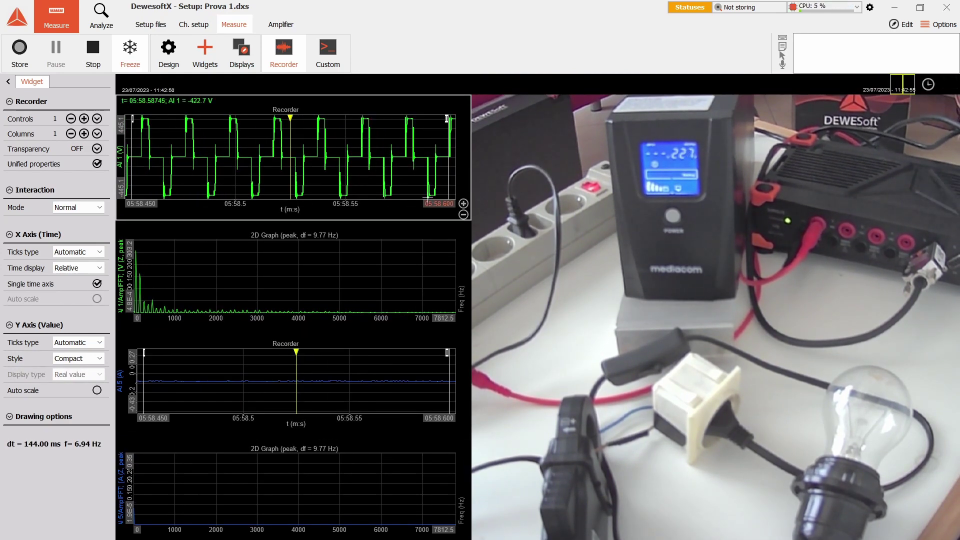
left_click(463, 204)
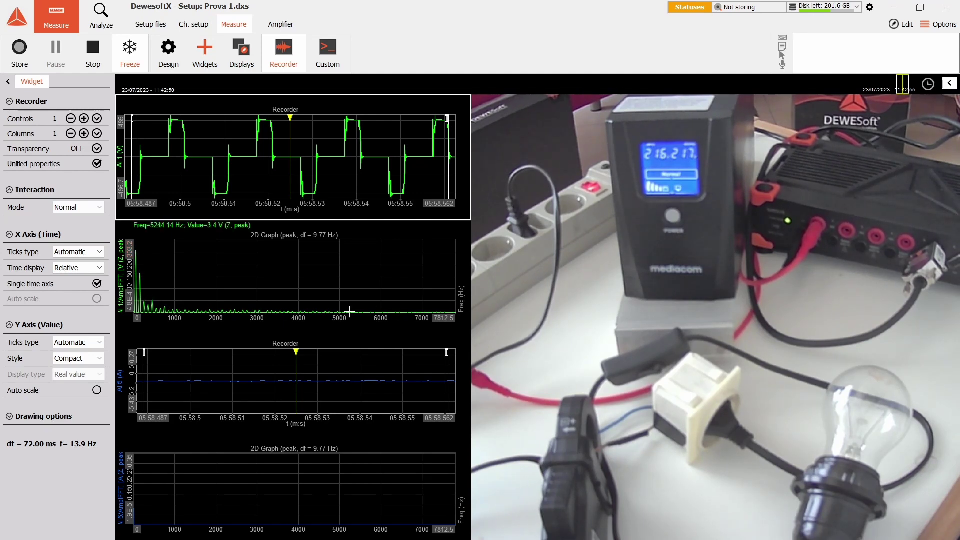
left_click(130, 50)
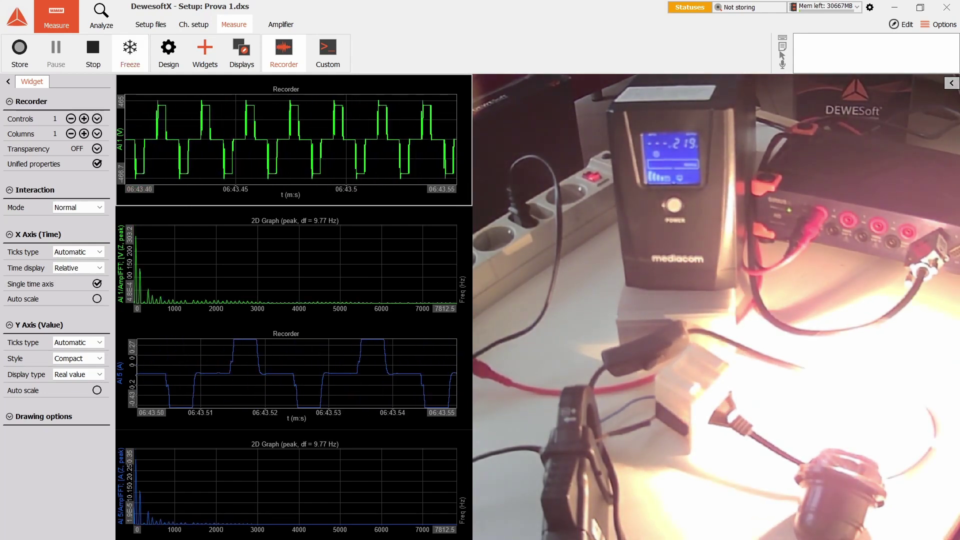
Step: Freeze the square-wave capture and set AI 5 cursors spanning dt = 13.89 ms
left_click(130, 50)
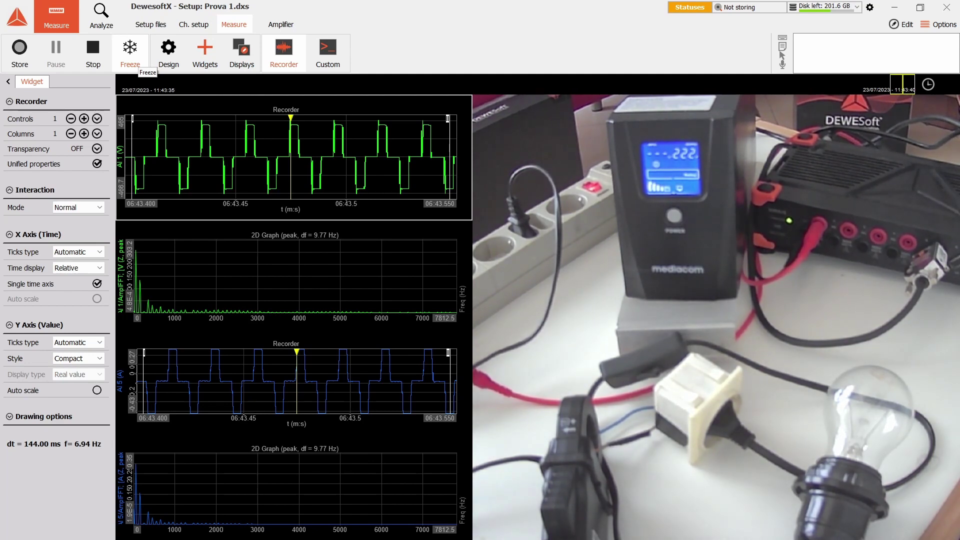
left_click(200, 381)
left_click_drag(223, 380, 228, 380)
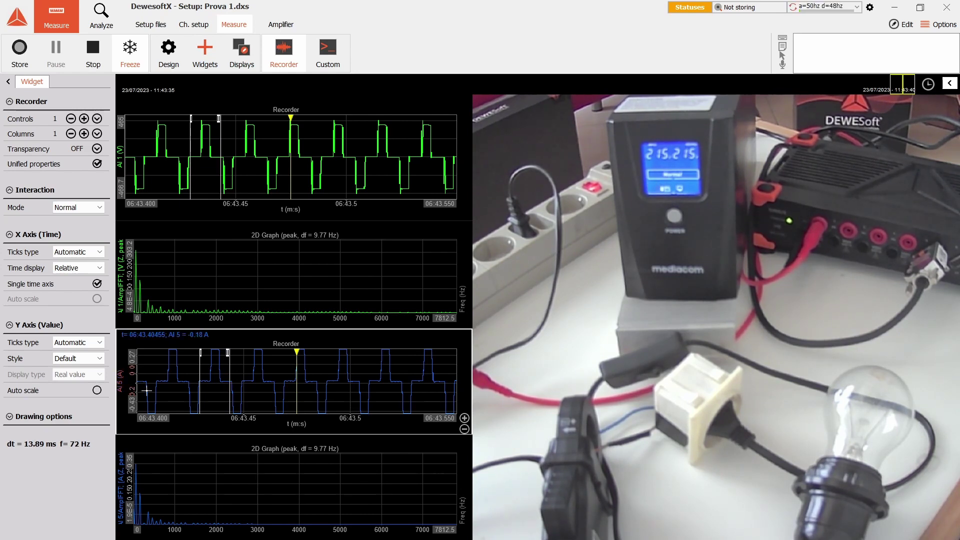
scroll(145, 381, "down", 1)
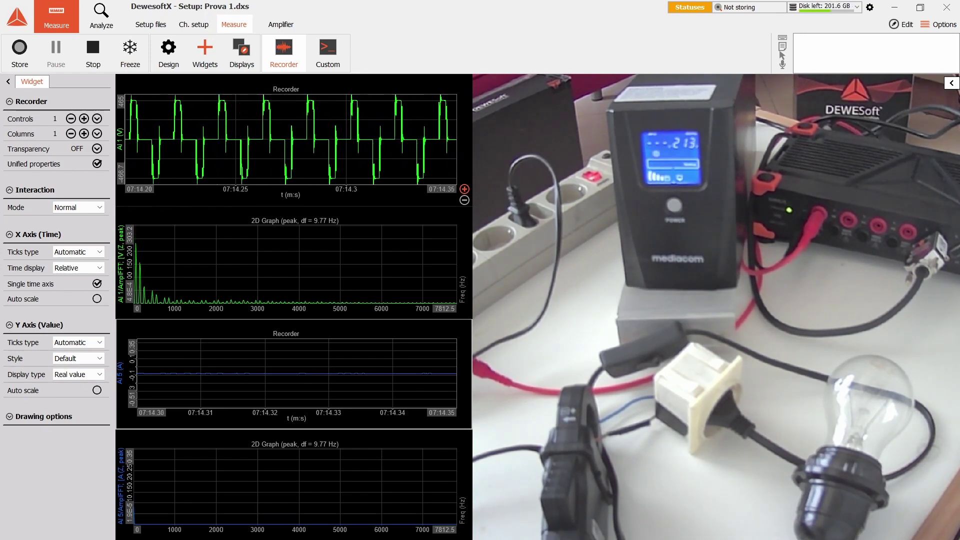
Step: Select the top voltage Recorder and toggle Freeze on, off, on to hold the 576 ms switchover
left_click(290, 140)
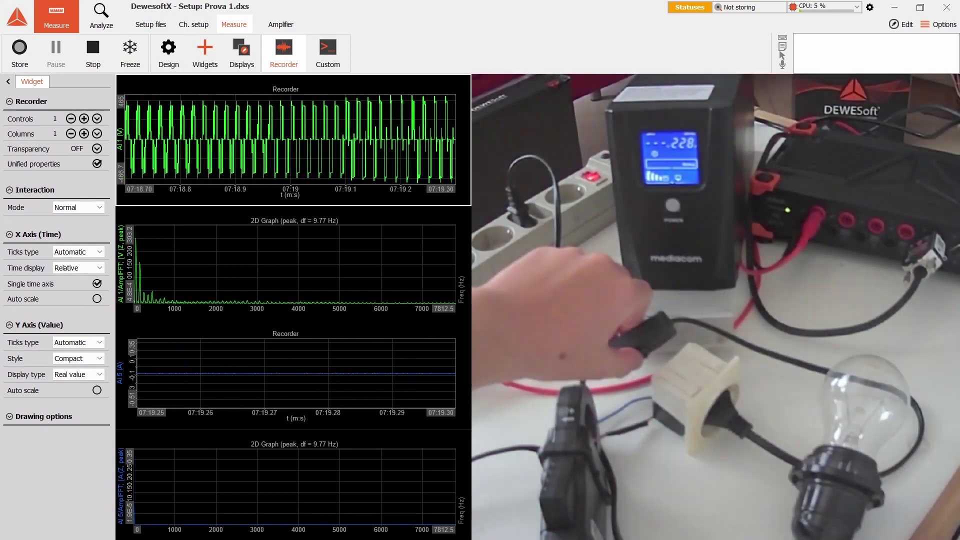
left_click(134, 62)
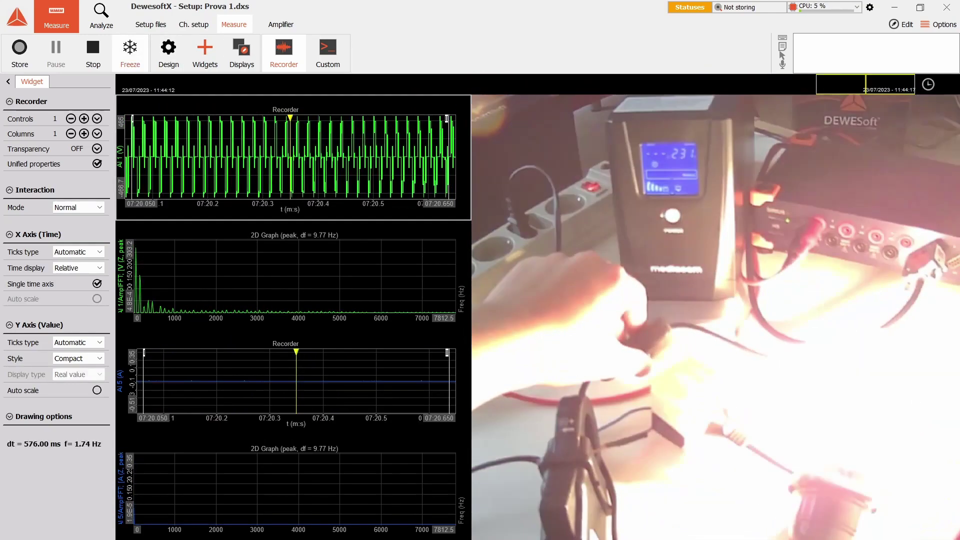
left_click(134, 62)
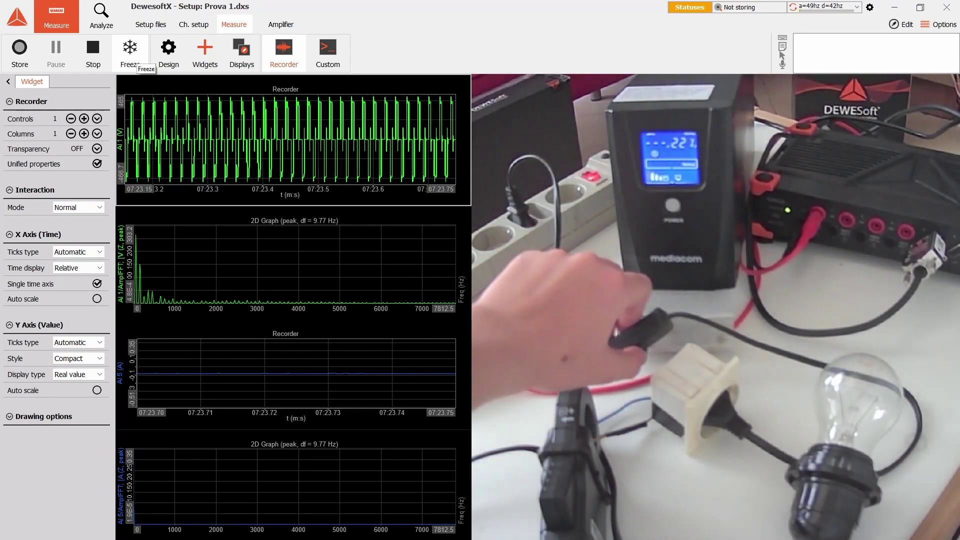
left_click(134, 62)
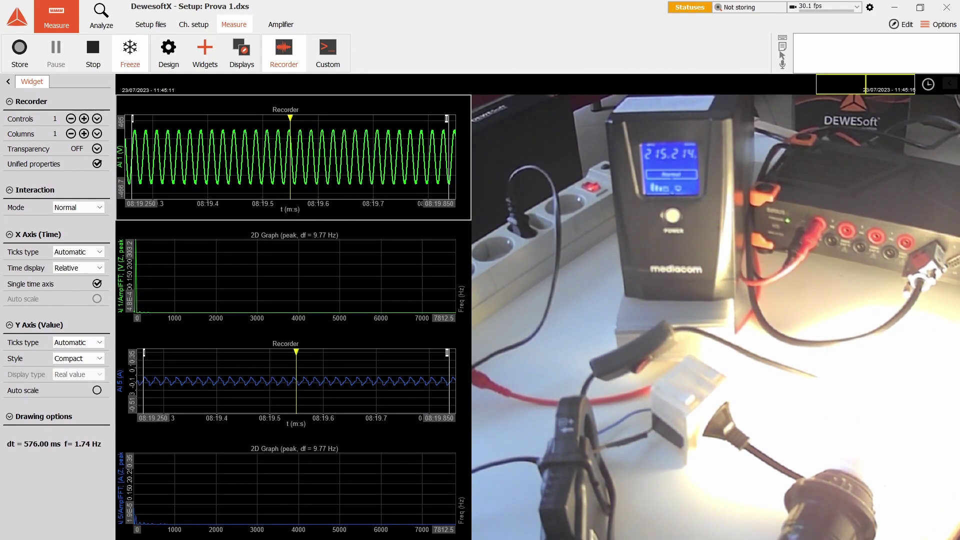
Step: Auto-rescale the AI 5 Recorder's Y axis so the spiky current fills the graph
left_click(295, 380)
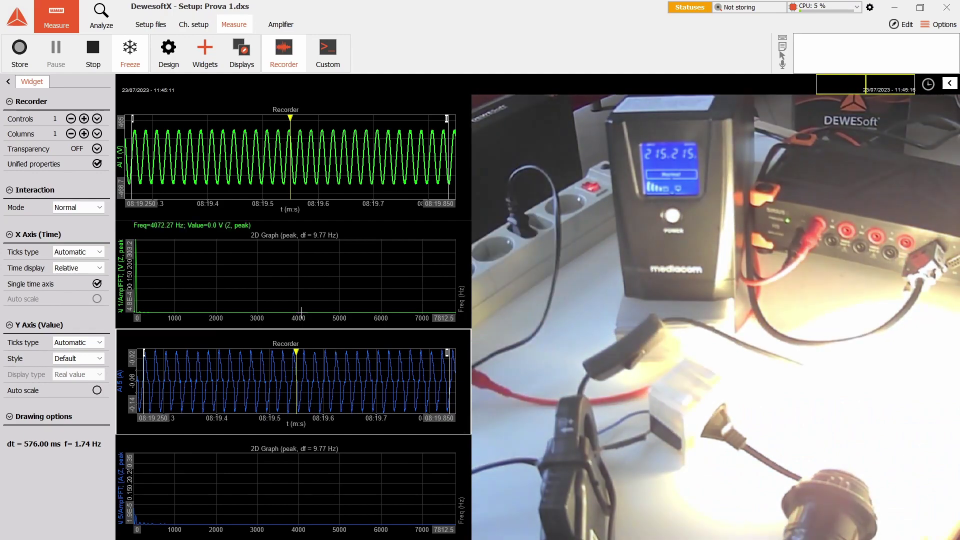
Step: Go live and measure the gap between current pulses with cursors on the AI 5 trace
left_click(123, 55)
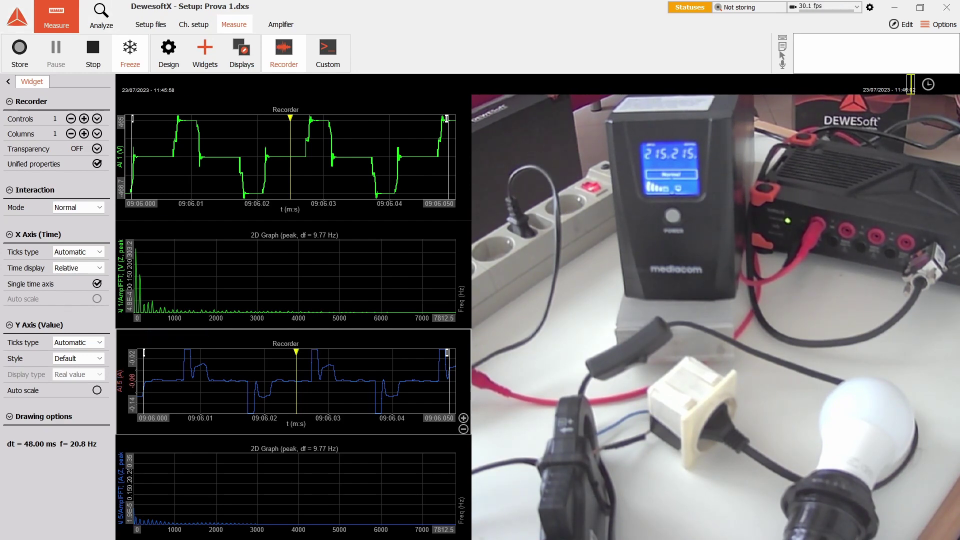
scroll(198, 374, "down", 2)
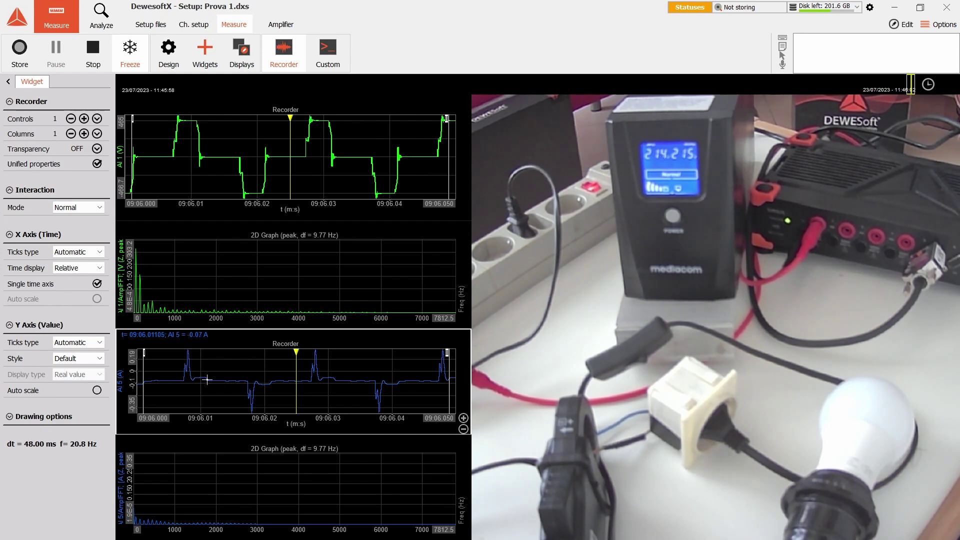
left_click_drag(194, 377, 247, 384)
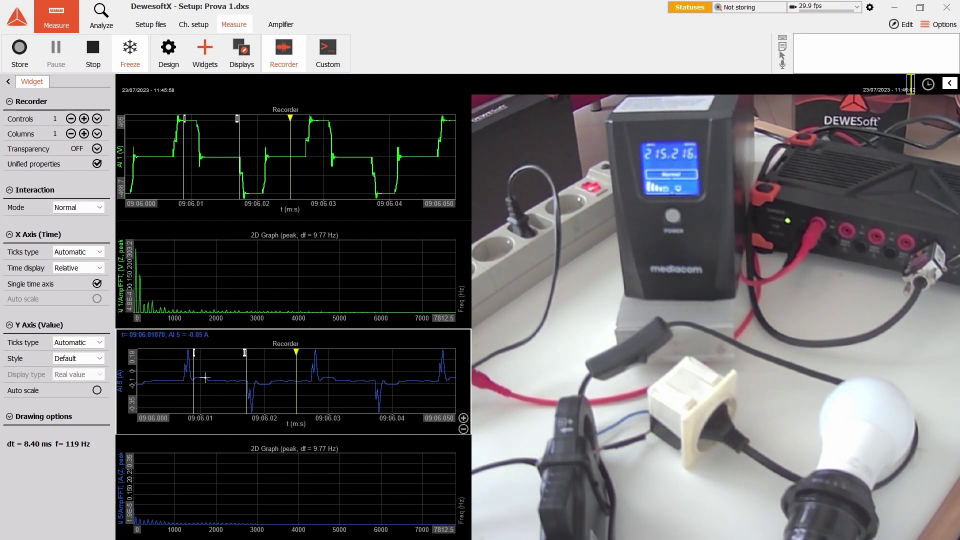
left_click_drag(203, 380, 309, 381)
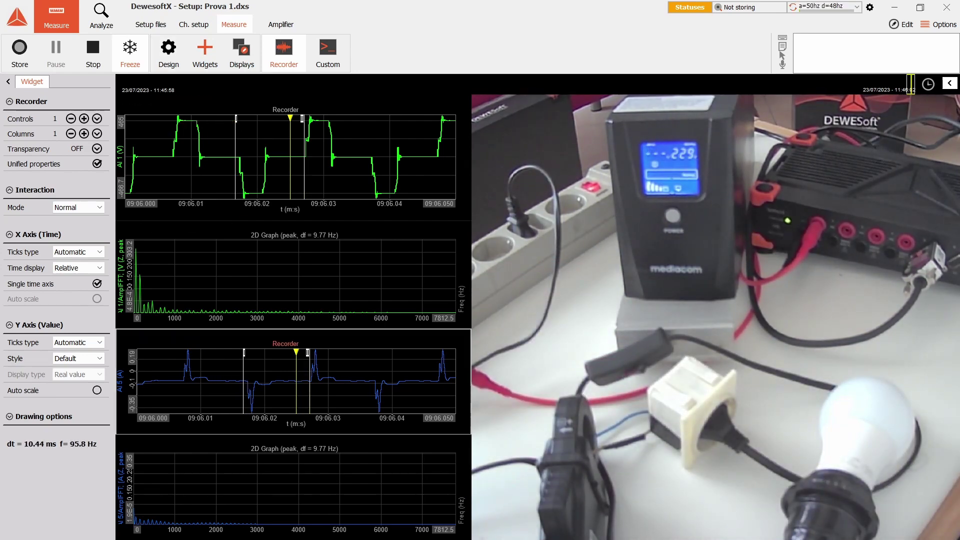
Step: Freeze a new switchover and zoom the voltage Recorder to 10:24.500–10:25.700
left_click(130, 50)
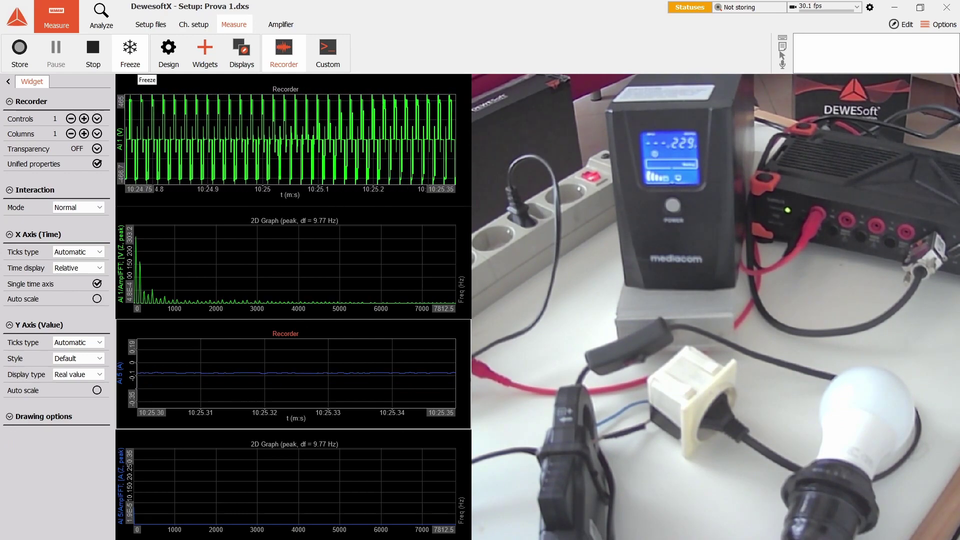
left_click(130, 50)
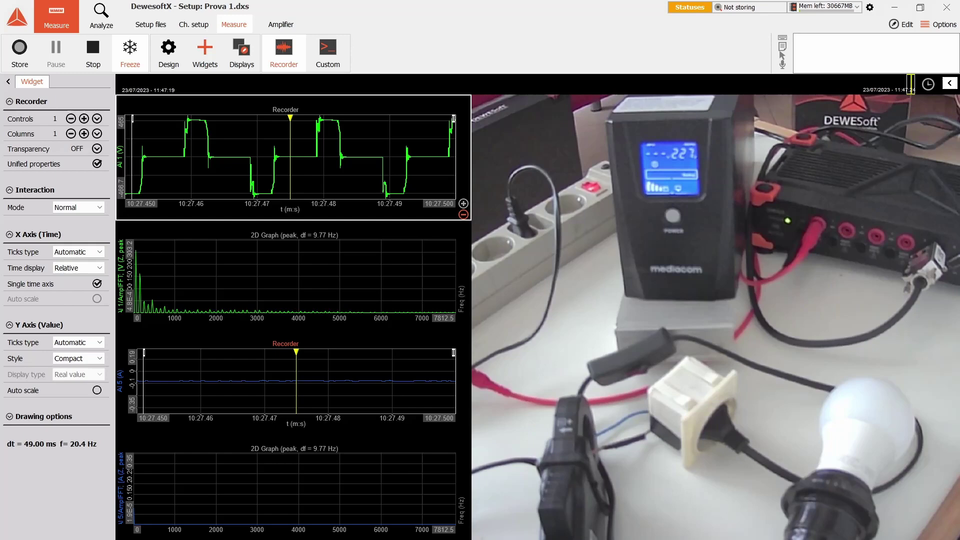
left_click(463, 214)
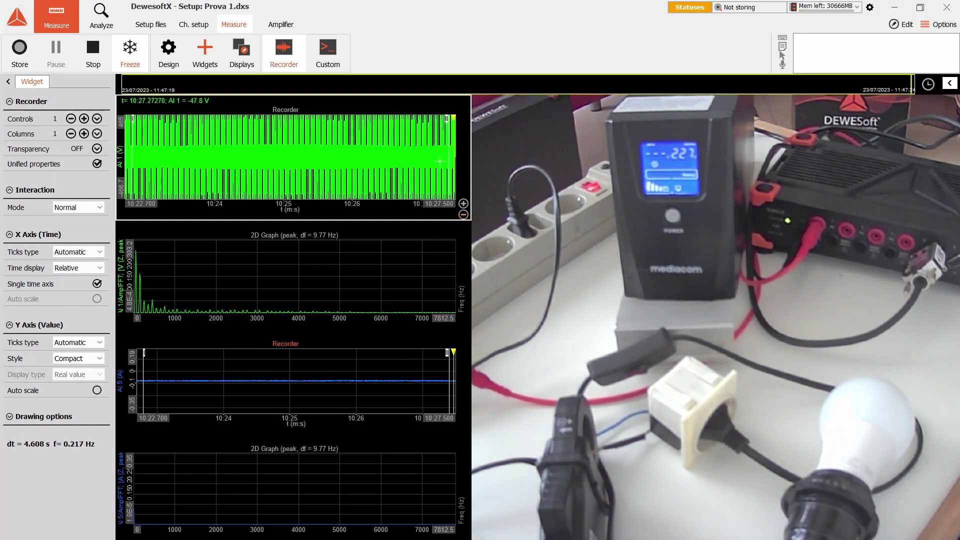
left_click(463, 203)
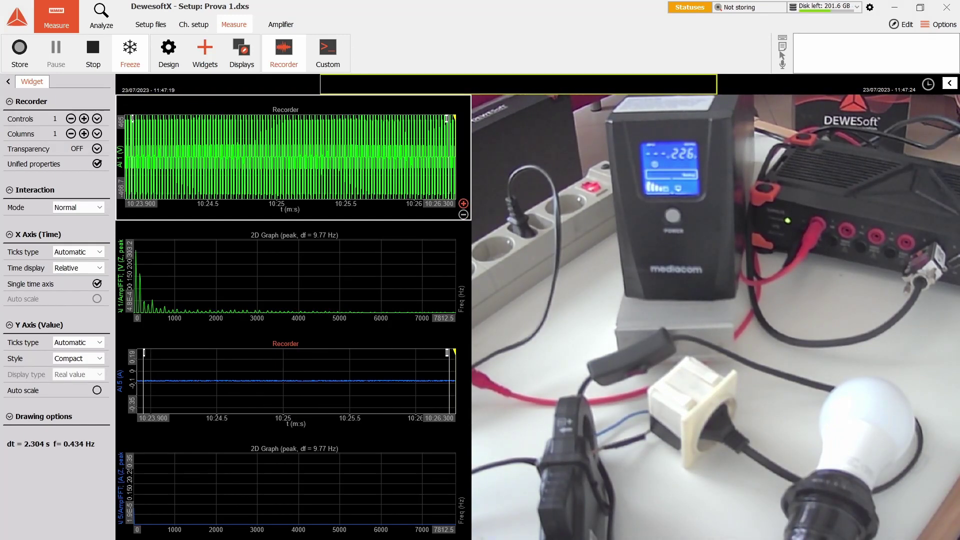
left_click(464, 204)
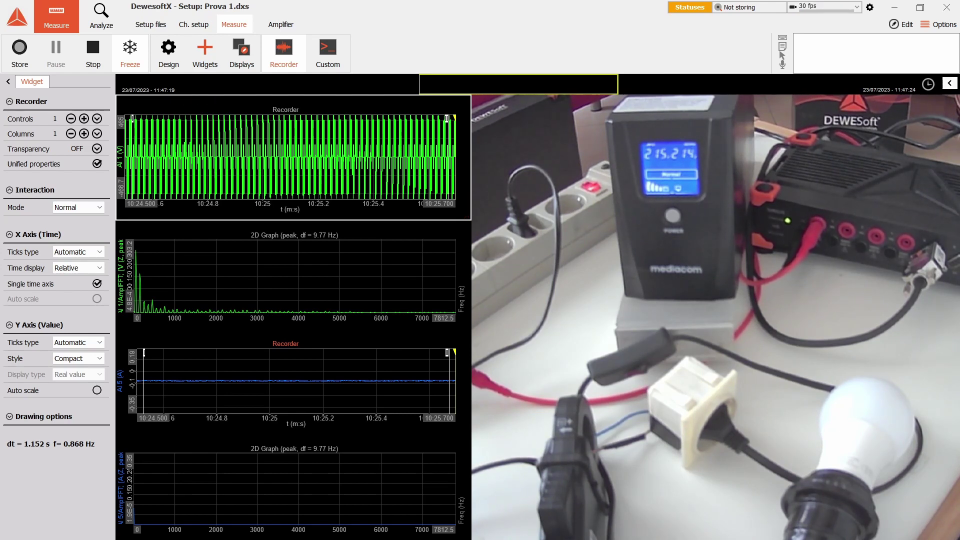
Step: Refreeze on a newer switchover and zoom both recordings to 11:18.450–11:18.534
key("space")
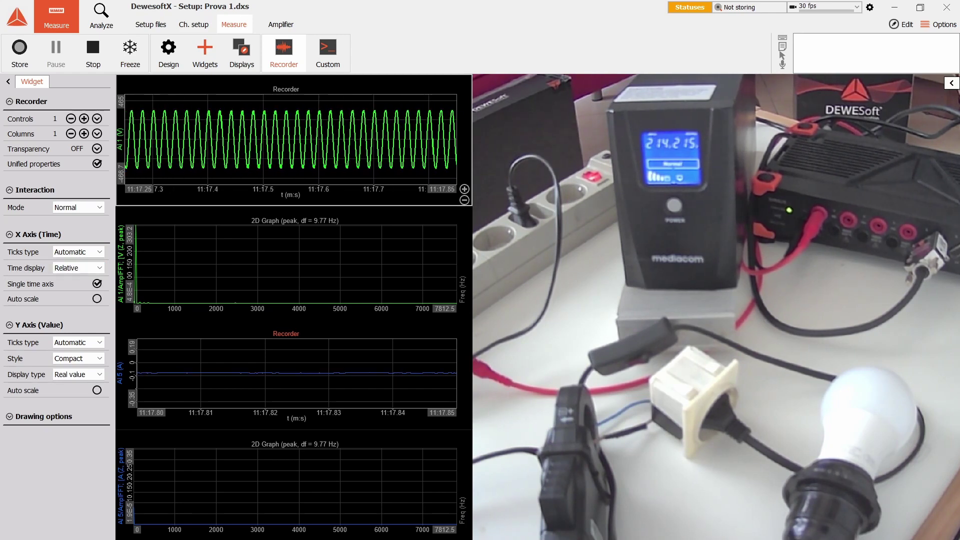
key("space")
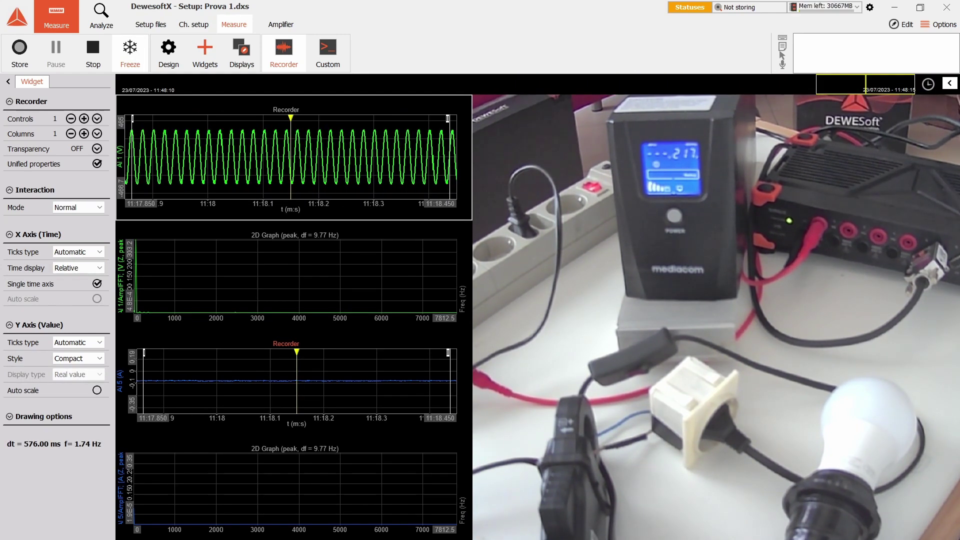
key("space")
key("space")
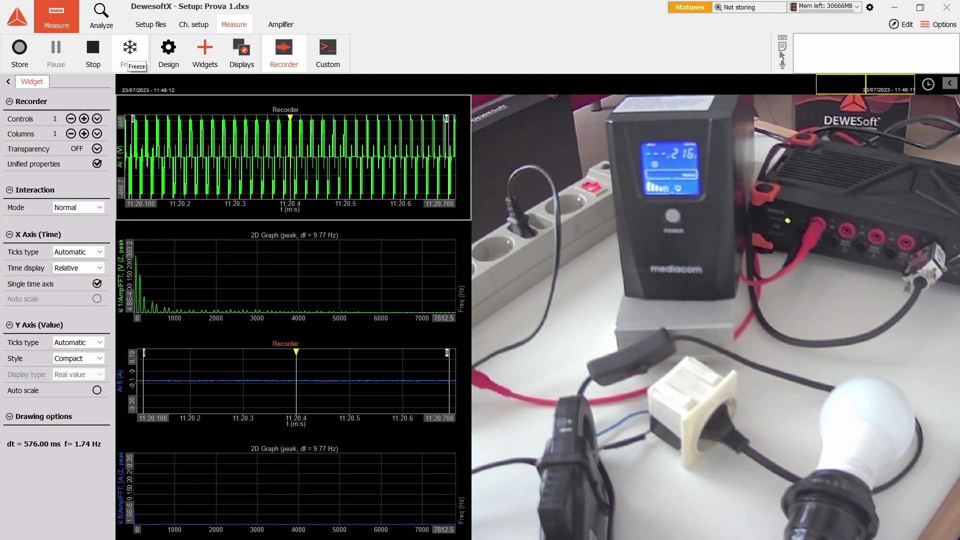
scroll(290, 157, "down", 3)
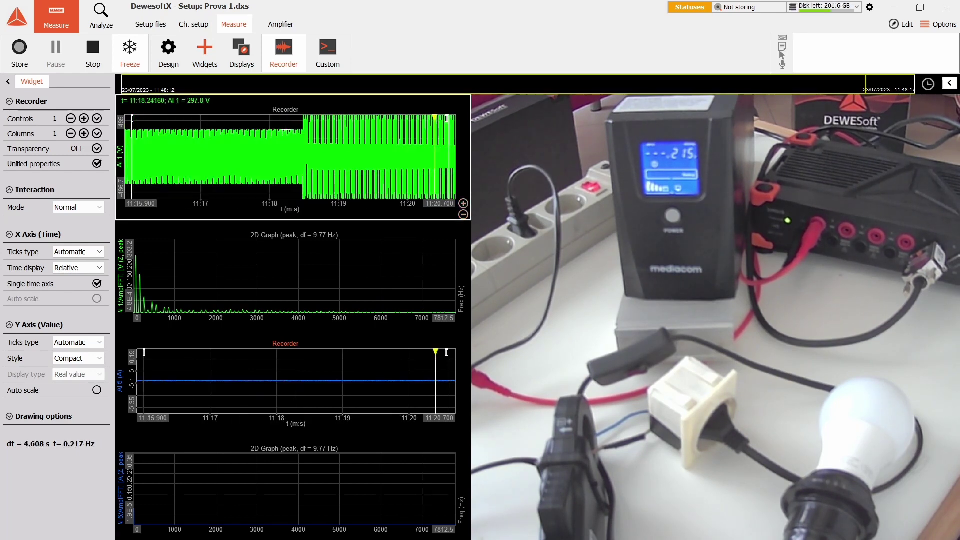
left_click_drag(286, 129, 326, 129)
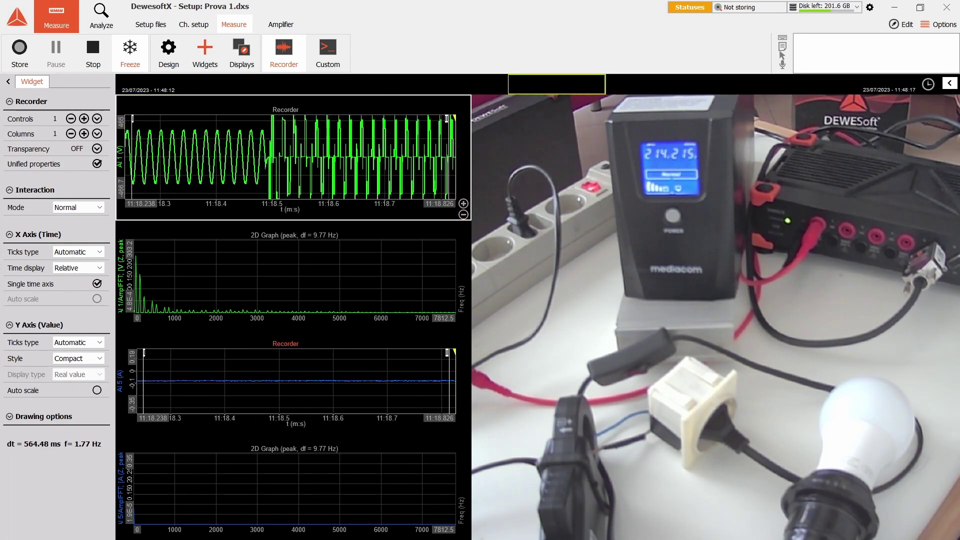
left_click_drag(245, 155, 291, 155)
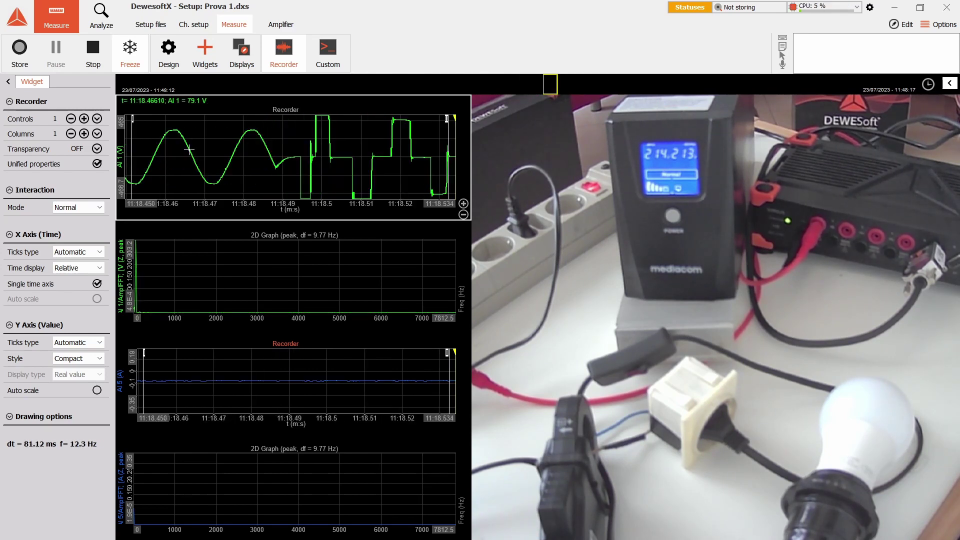
Step: Bracket the flat zero-voltage gap near 11:18.49 with two cursors, reading dt = 2.04 ms
left_click(275, 169)
left_click_drag(275, 170, 298, 170)
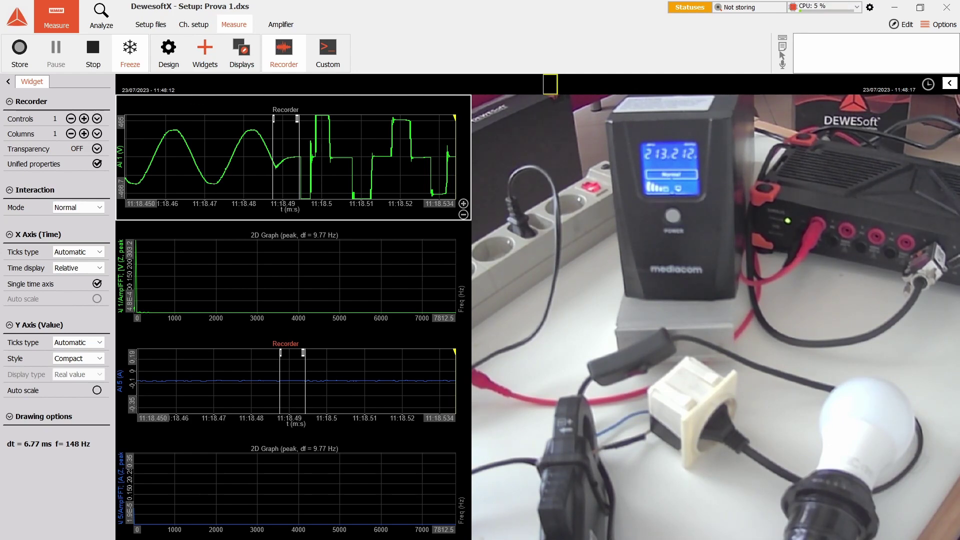
left_click_drag(297, 118, 248, 119)
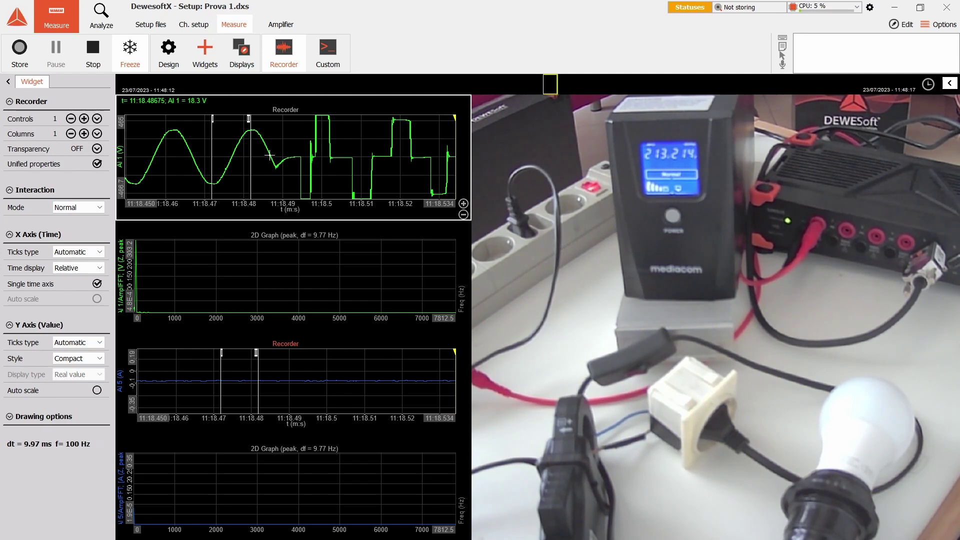
left_click_drag(212, 118, 301, 119)
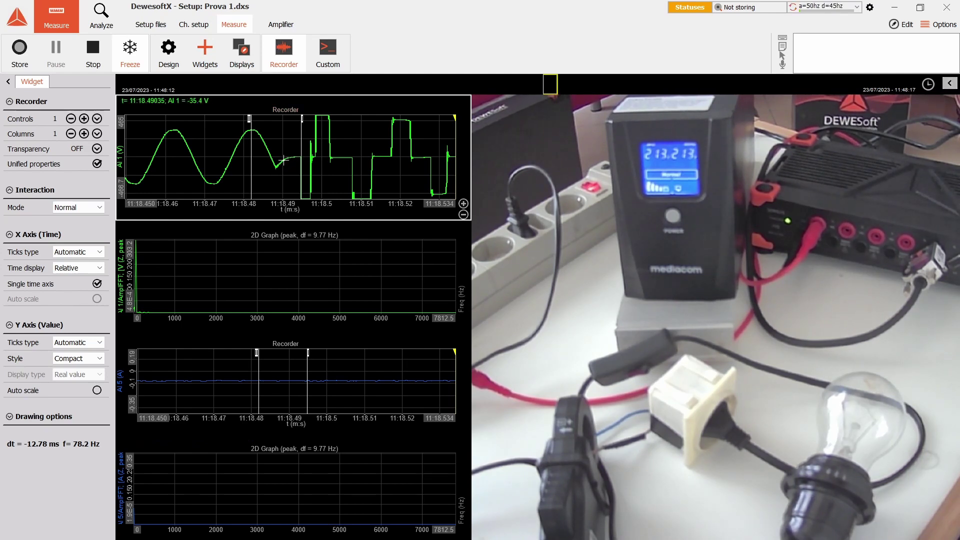
left_click(264, 153)
left_click_drag(302, 150, 286, 150)
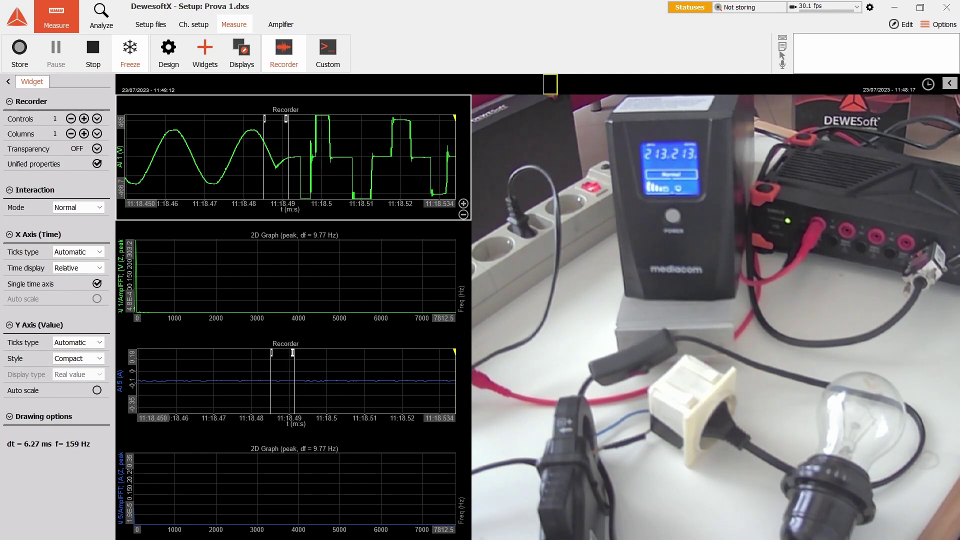
left_click(299, 155)
left_click_drag(301, 155, 299, 155)
Step: Go live, select the AI 5 Recorder, and freeze on the new switchover
key("f")
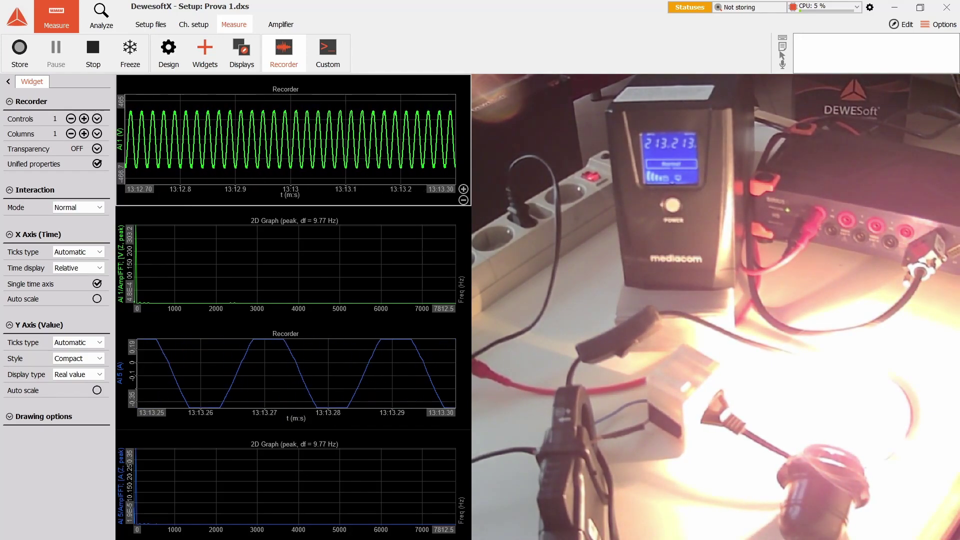
left_click(295, 375)
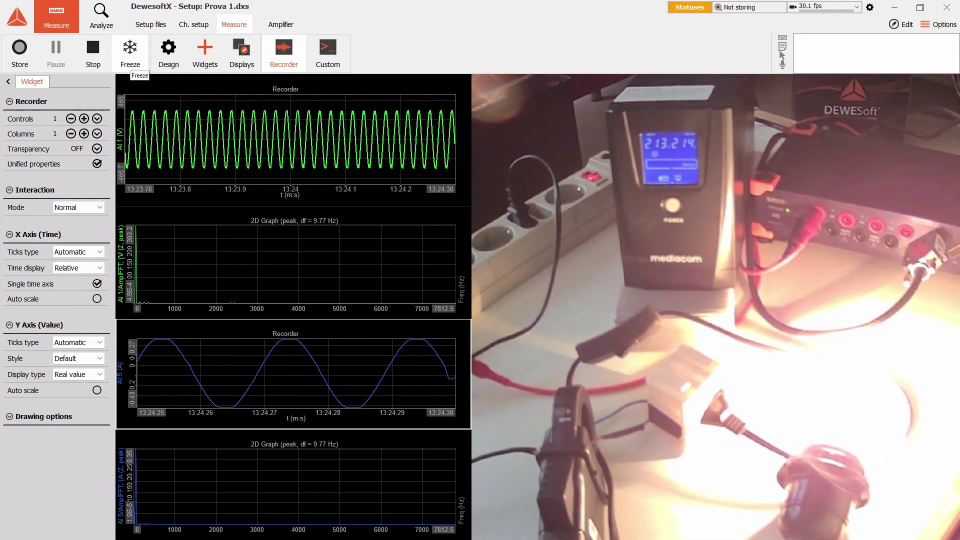
left_click(130, 53)
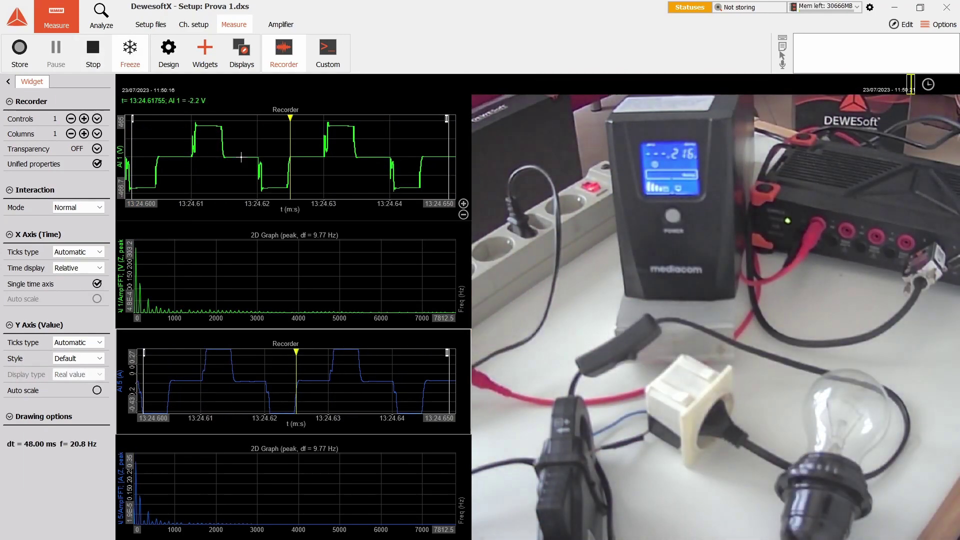
Step: Zoom out, mark the transition with cursors, and zoom both recordings to 13:24.250–13:24.362
double_click(455, 156)
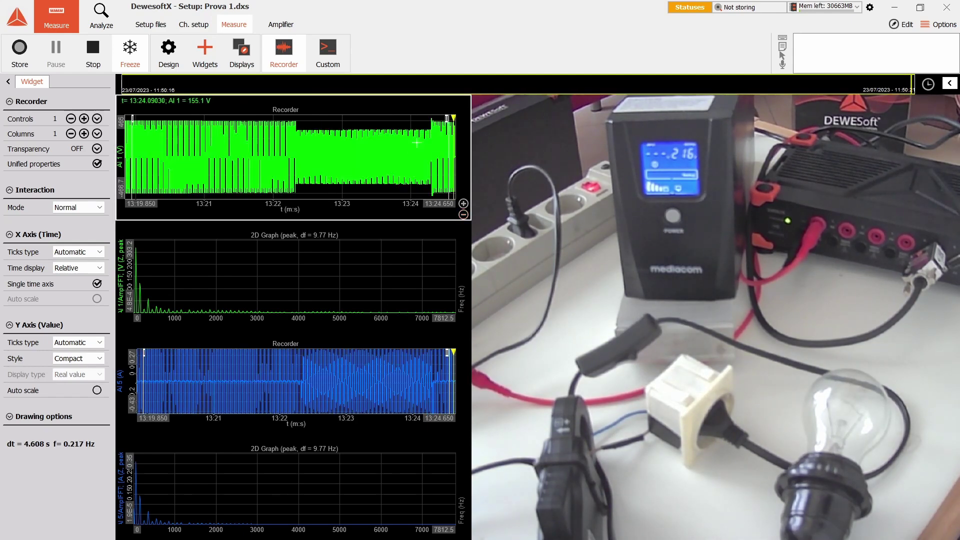
scroll(245, 143, "up", 2)
left_click_drag(282, 143, 333, 143)
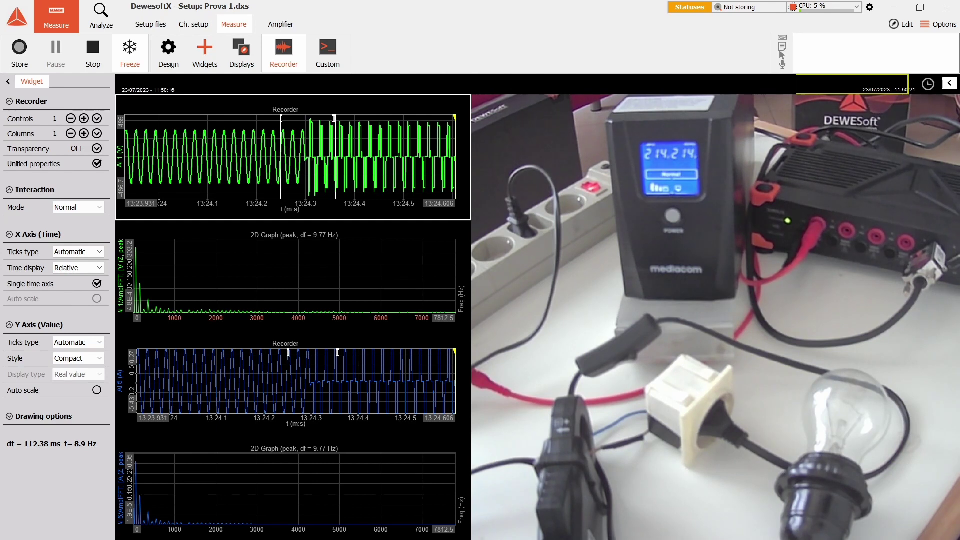
double_click(314, 360)
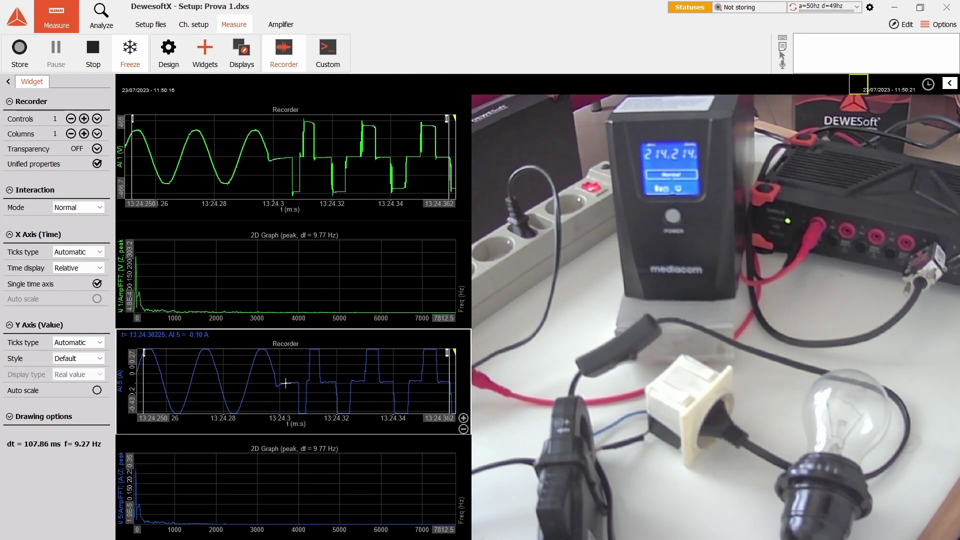
Step: Bracket the flat zero-current gap near 13:24.34 with the Recorder cursor pair, reading dt = 3.53 ms
left_click_drag(285, 383, 289, 383)
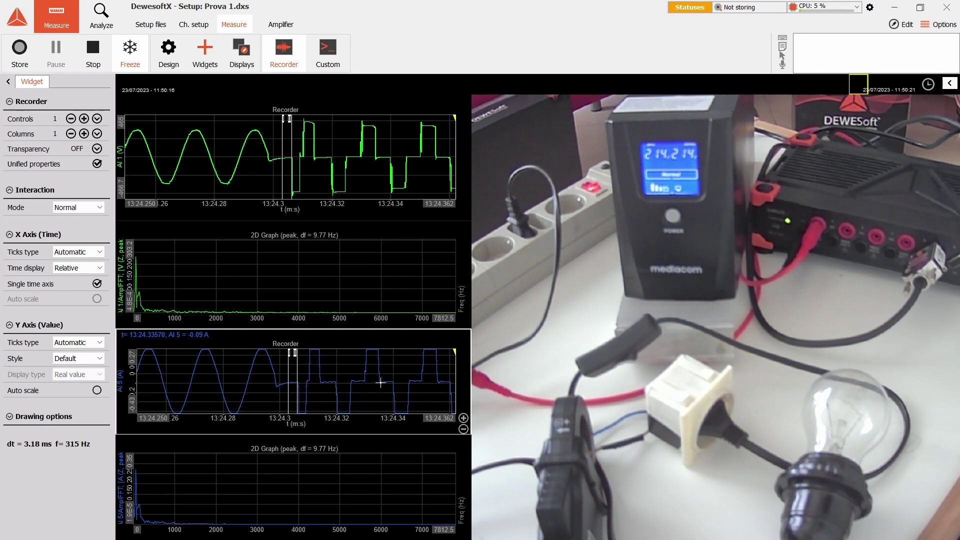
left_click_drag(378, 383, 389, 384)
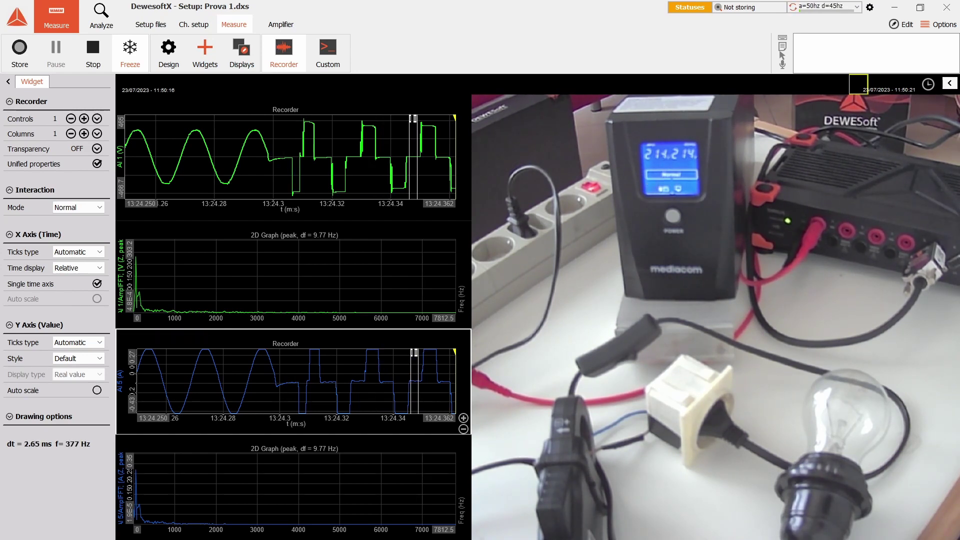
left_click_drag(411, 380, 419, 381)
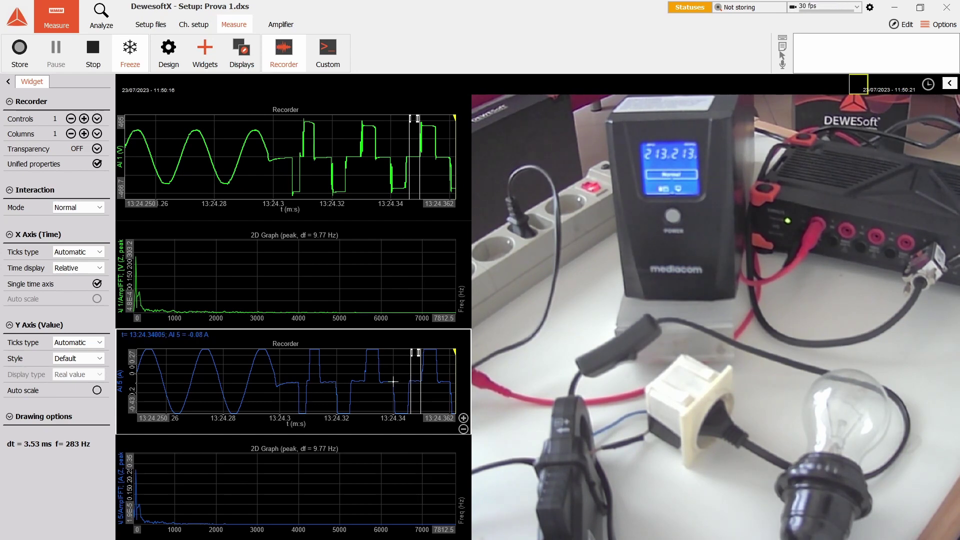